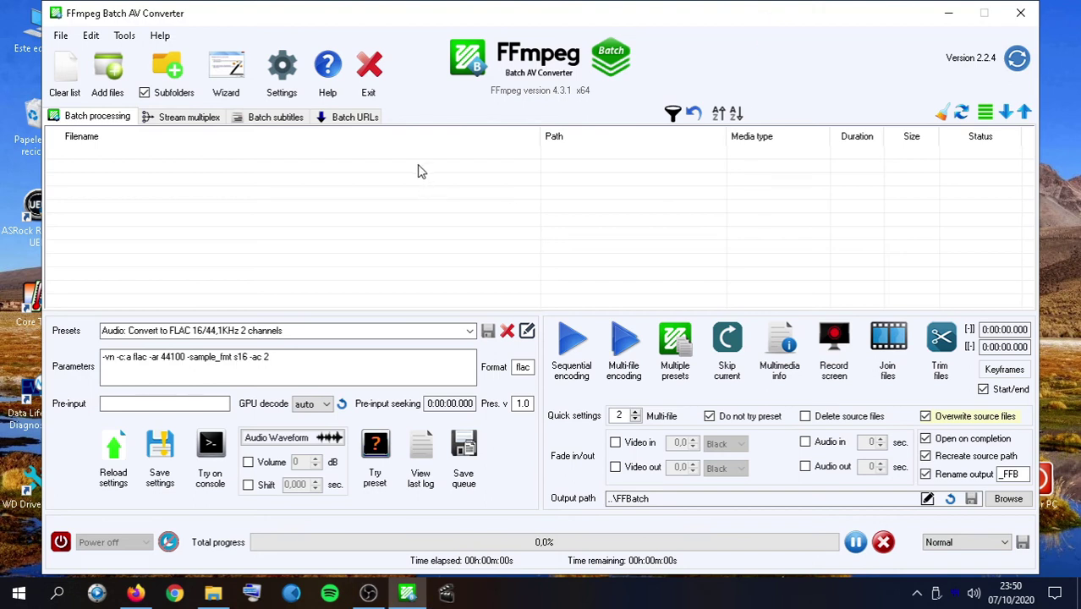
# - Add Movie_test_1.mkv, Movie_test_1.srt and Test_video2.mp4 from the R: drive to the Stream multiplex list
pyautogui.click(185, 118)
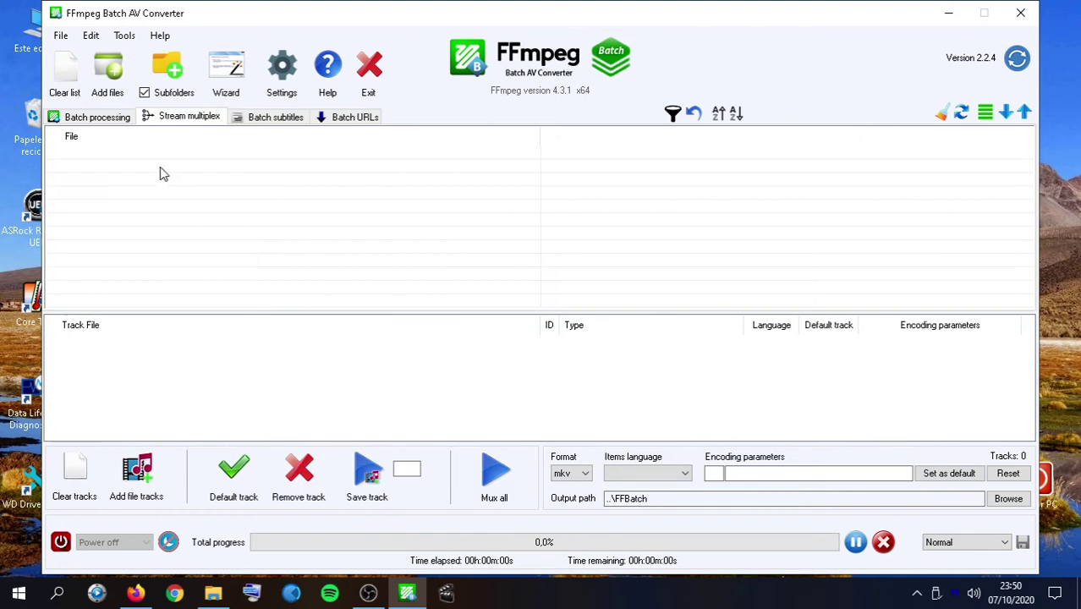
pyautogui.click(115, 80)
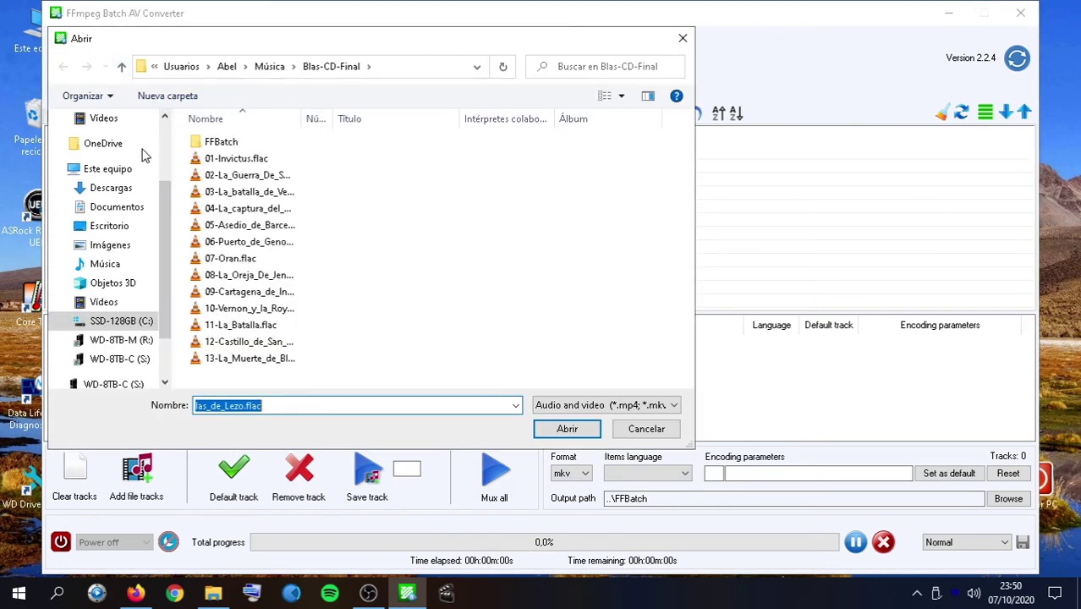
pyautogui.click(105, 305)
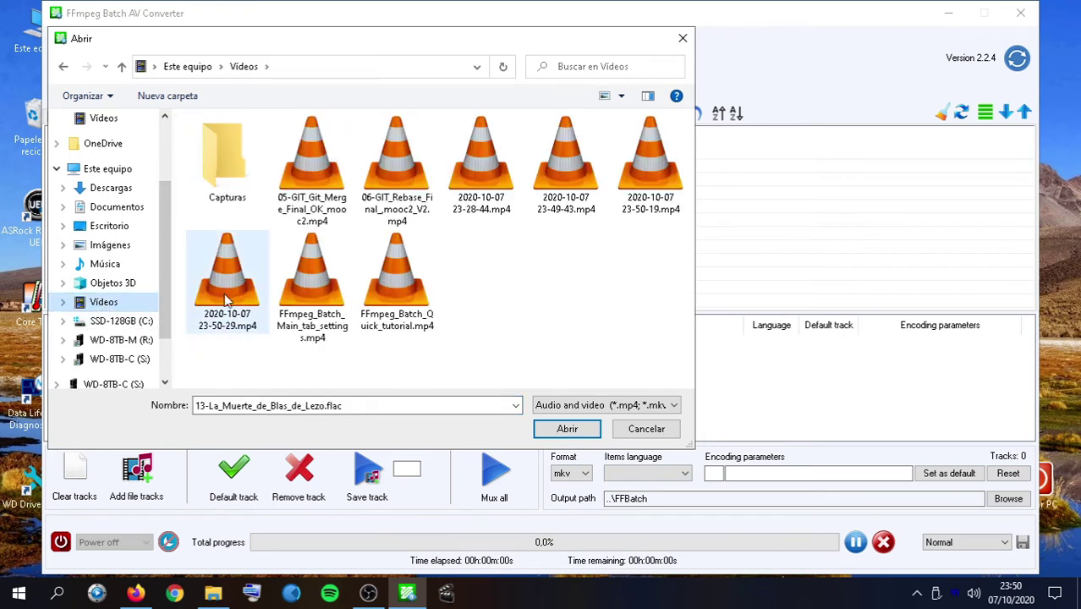
pyautogui.click(108, 340)
pyautogui.moveTo(262, 310); pyautogui.dragTo(248, 218)
pyautogui.click(567, 429)
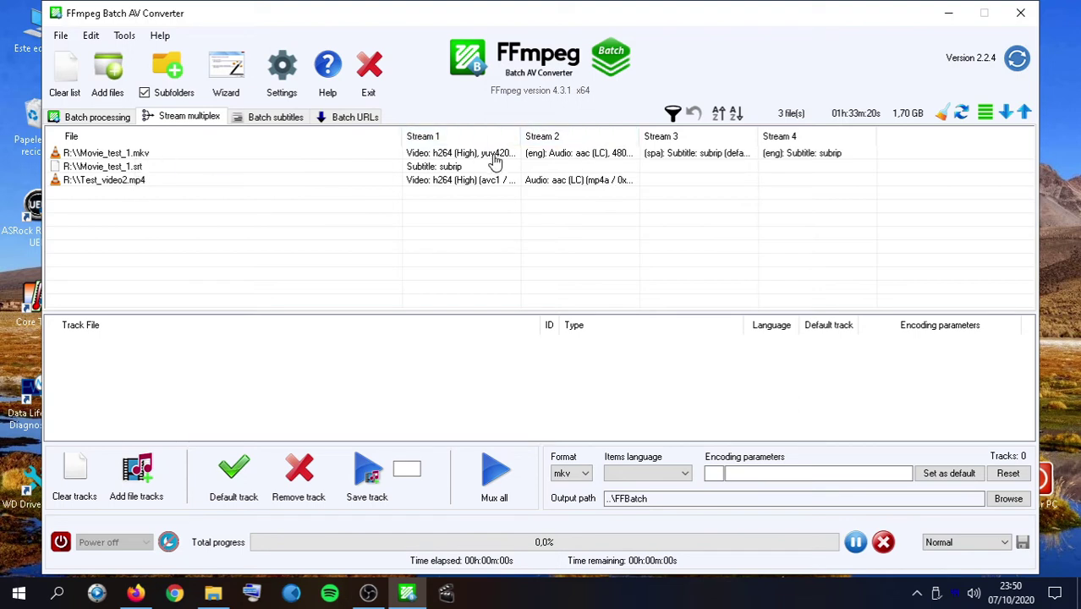
# - Clear the list and reload only Movie_test_1.mkv, showing its video, audio and two subtitle tracks
pyautogui.click(70, 83)
pyautogui.click(108, 76)
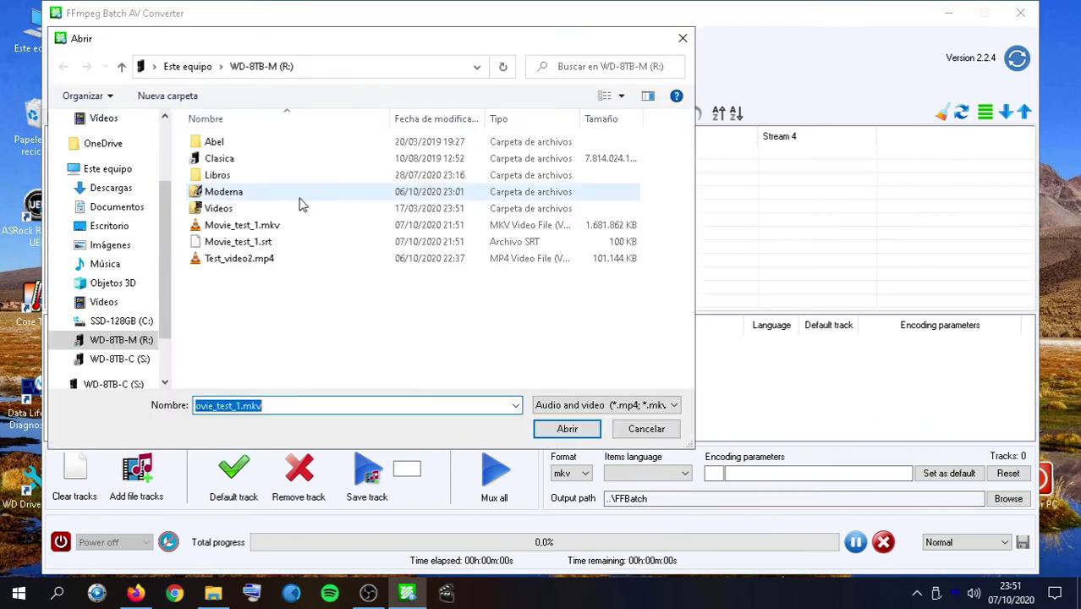
pyautogui.doubleClick(247, 226)
pyautogui.click(189, 117)
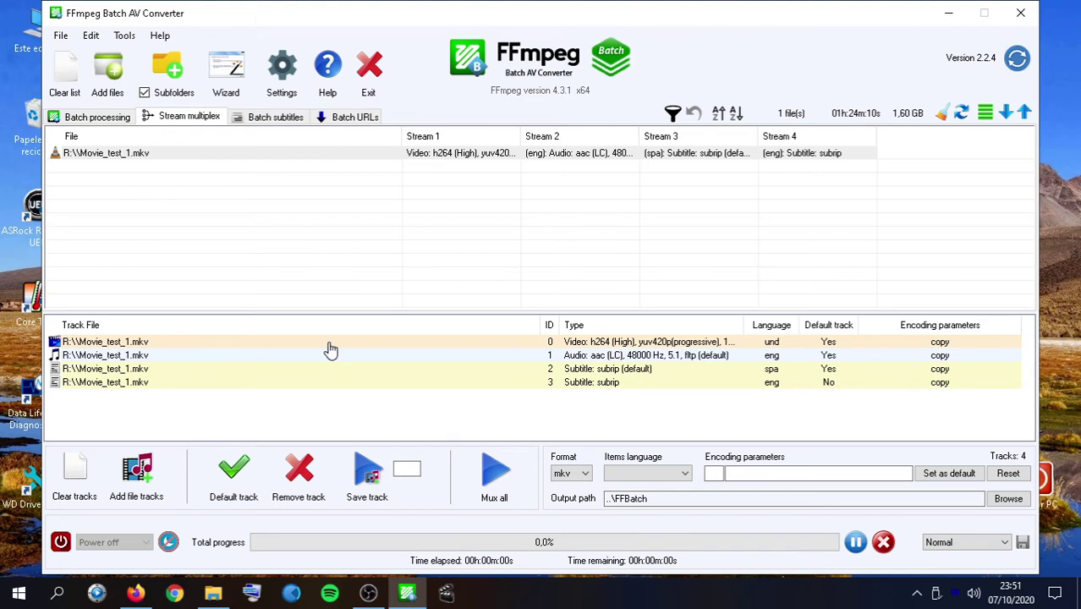
# - Delete the English subtitle track, then review the Spanish subtitle, audio and video track options
pyautogui.click(608, 385)
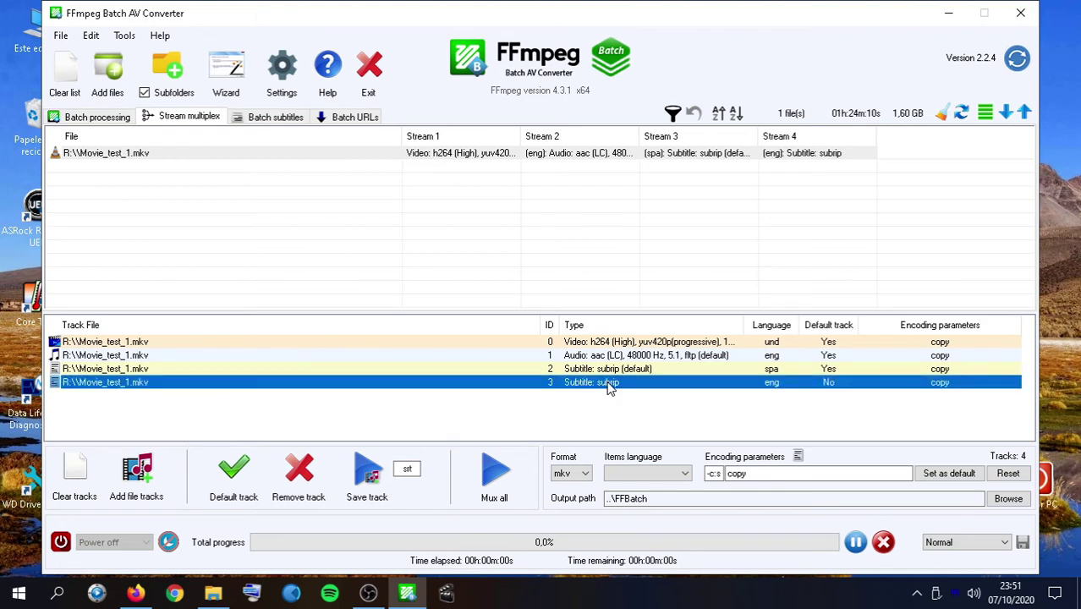
pyautogui.press('Delete')
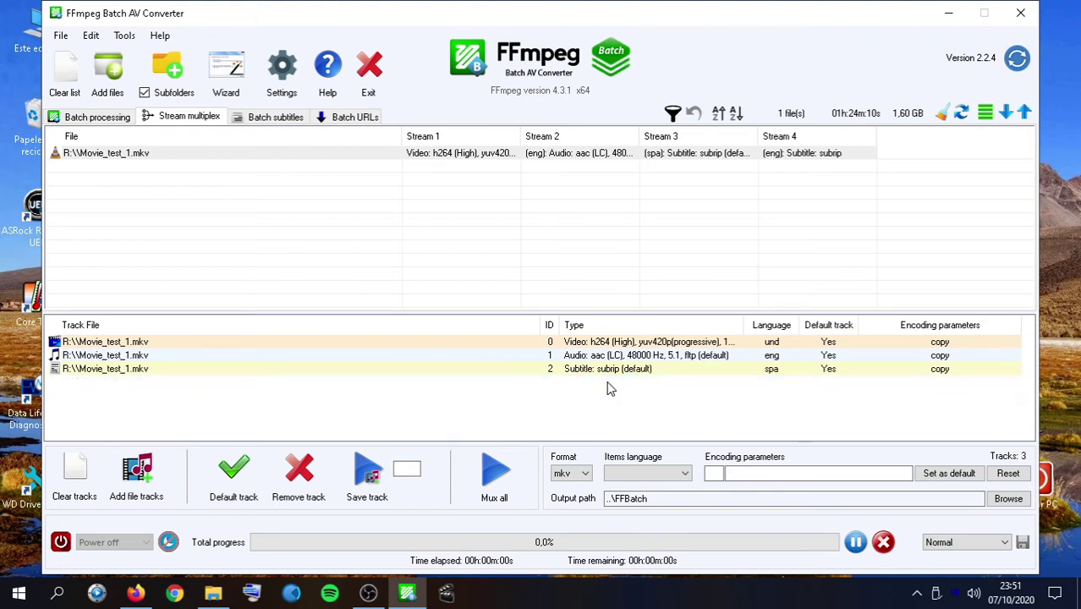
pyautogui.click(767, 370)
pyautogui.rightClick(774, 370)
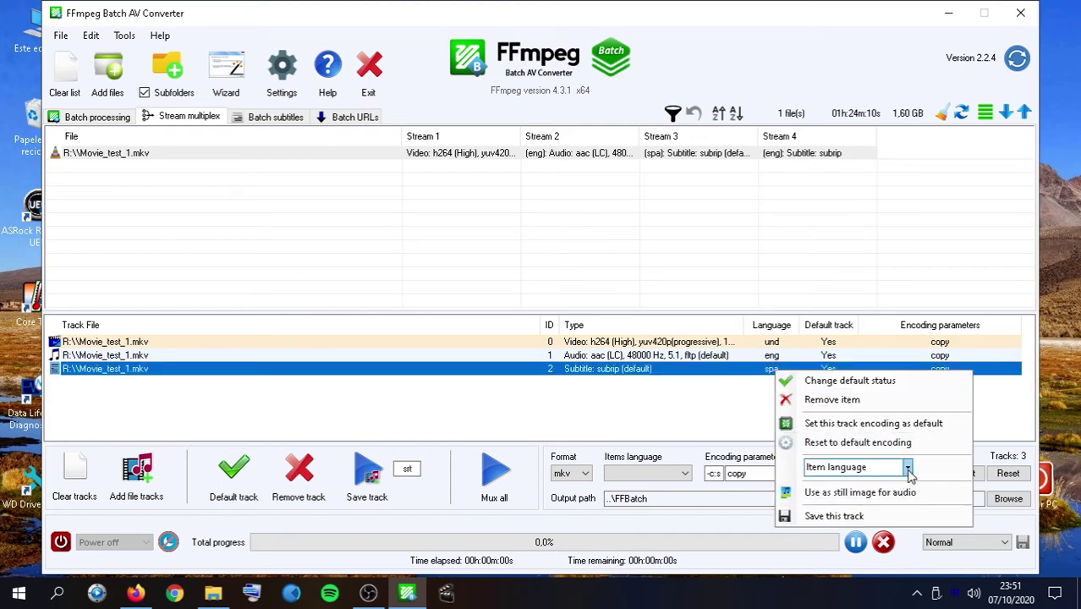
pyautogui.click(647, 357)
pyautogui.rightClick(648, 358)
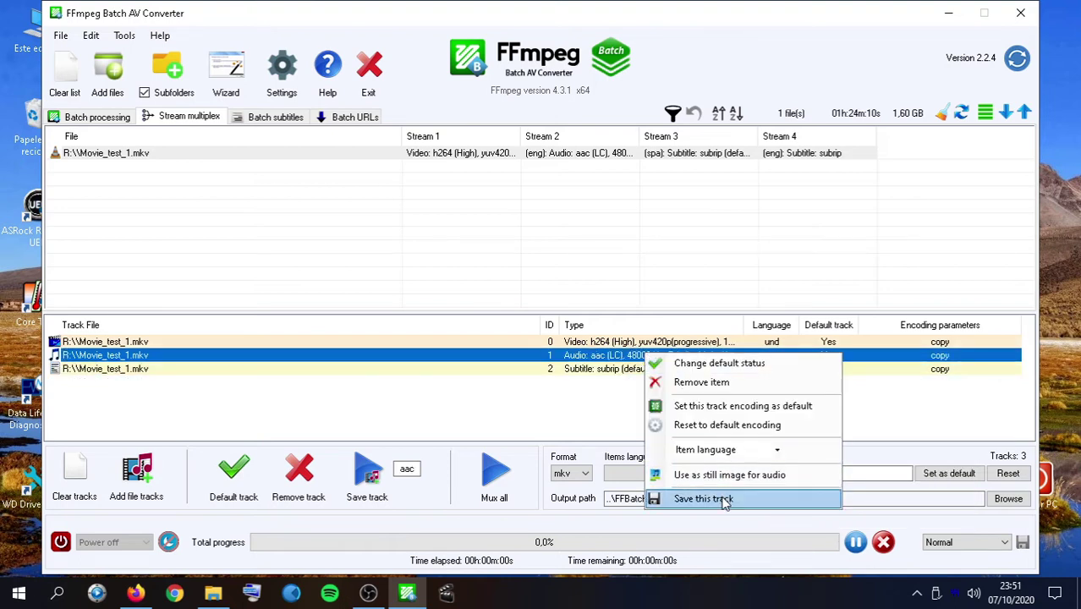
pyautogui.click(598, 358)
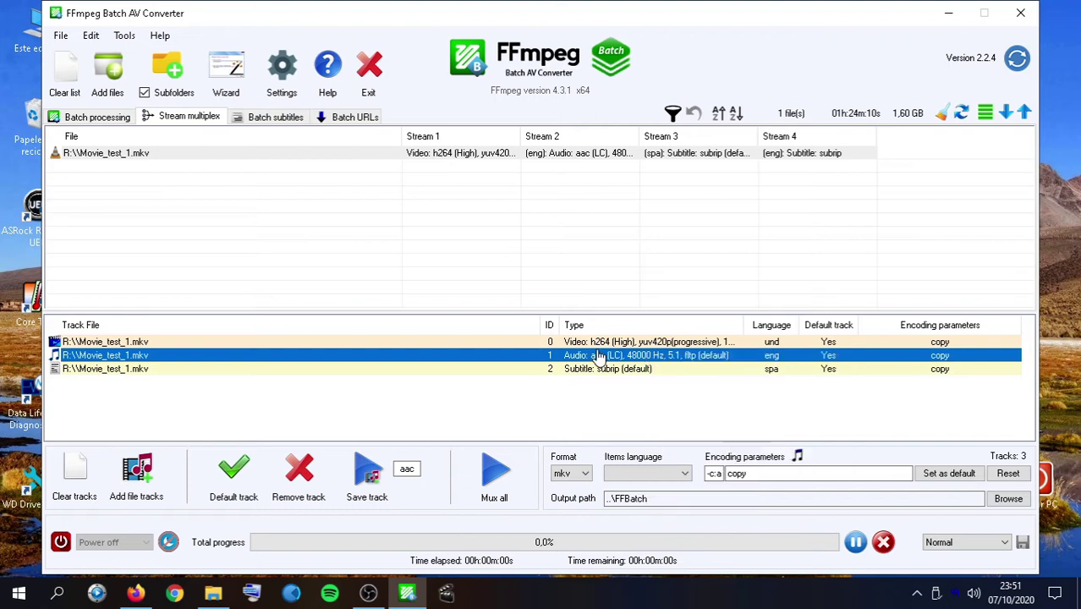
pyautogui.click(598, 342)
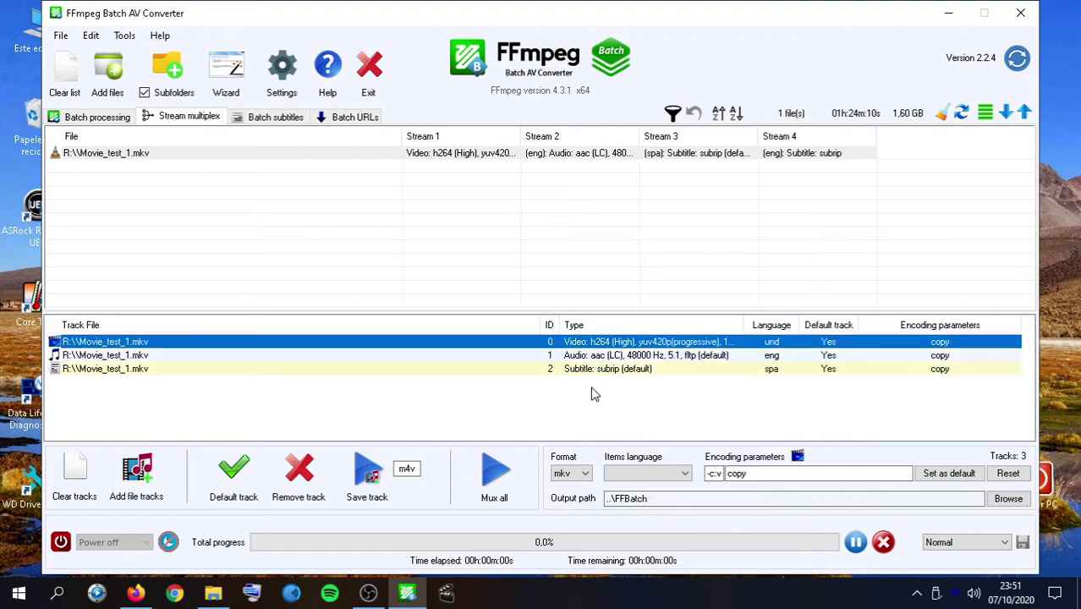
# - Load Movie_test_1.srt and add its subtitle track to the remux
pyautogui.click(115, 76)
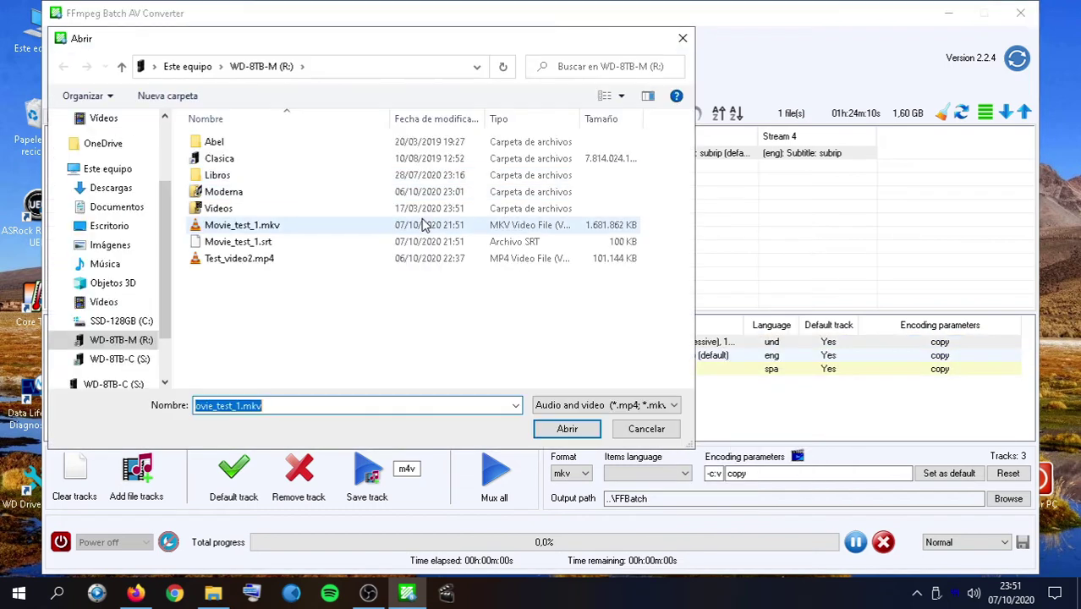
pyautogui.doubleClick(270, 245)
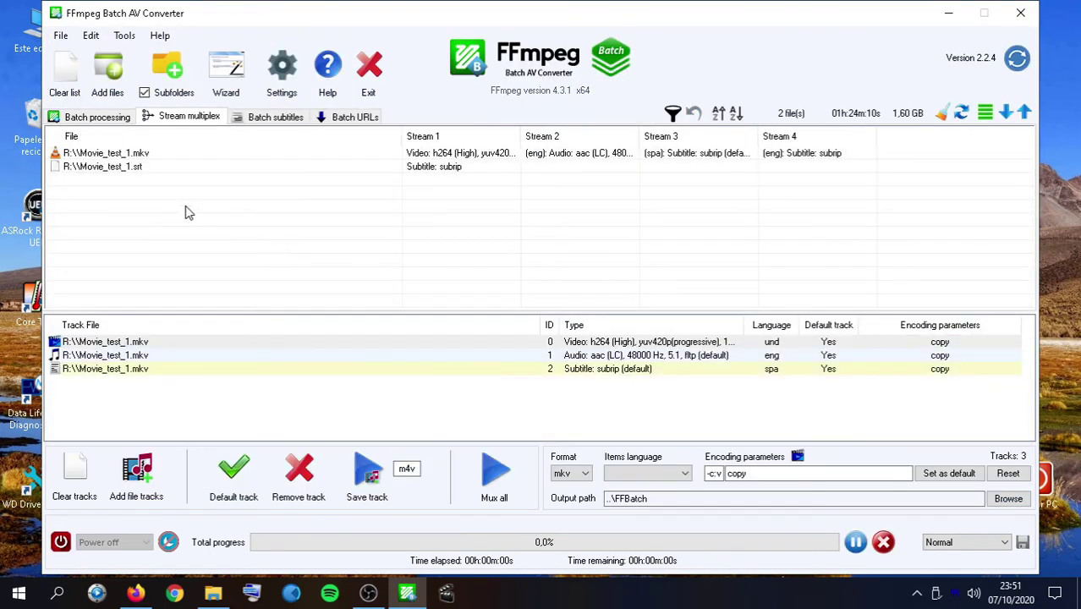
pyautogui.click(157, 170)
pyautogui.rightClick(157, 171)
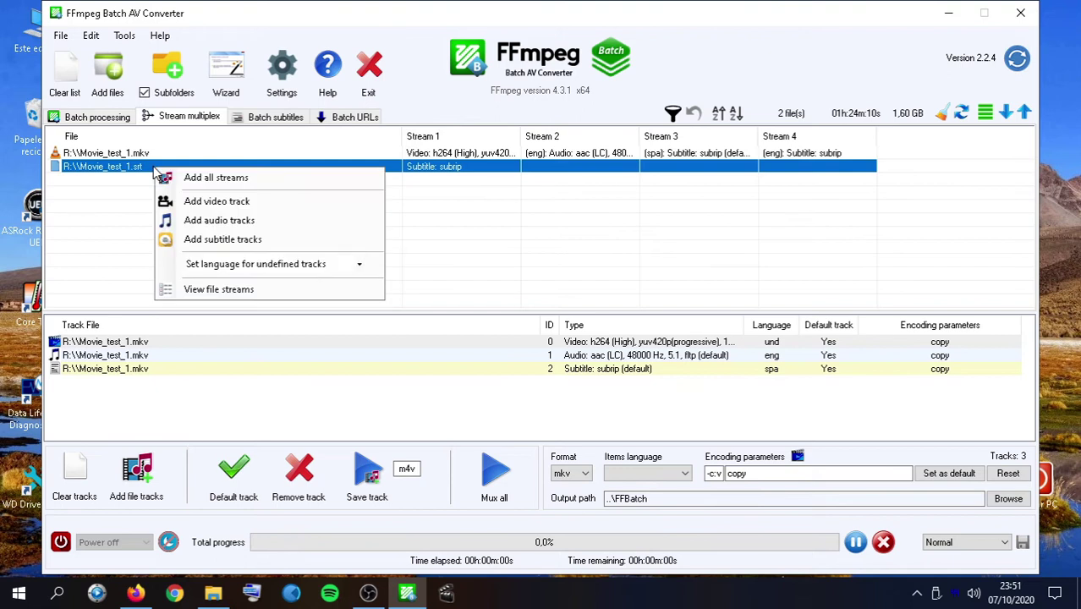
pyautogui.click(248, 241)
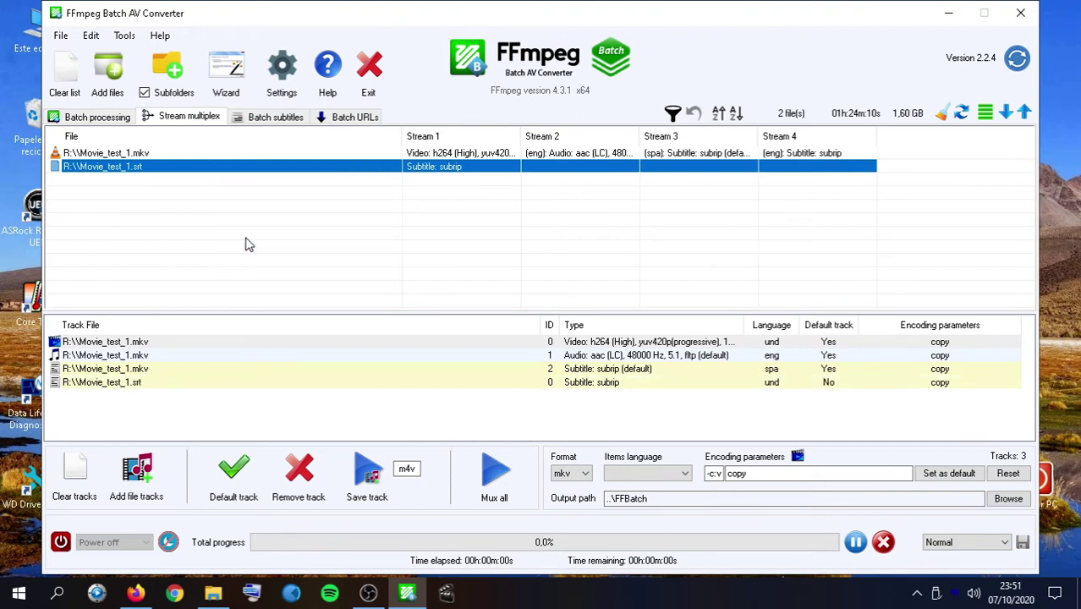
# - Set the new subtitle track's item language to English (eng)
pyautogui.click(774, 382)
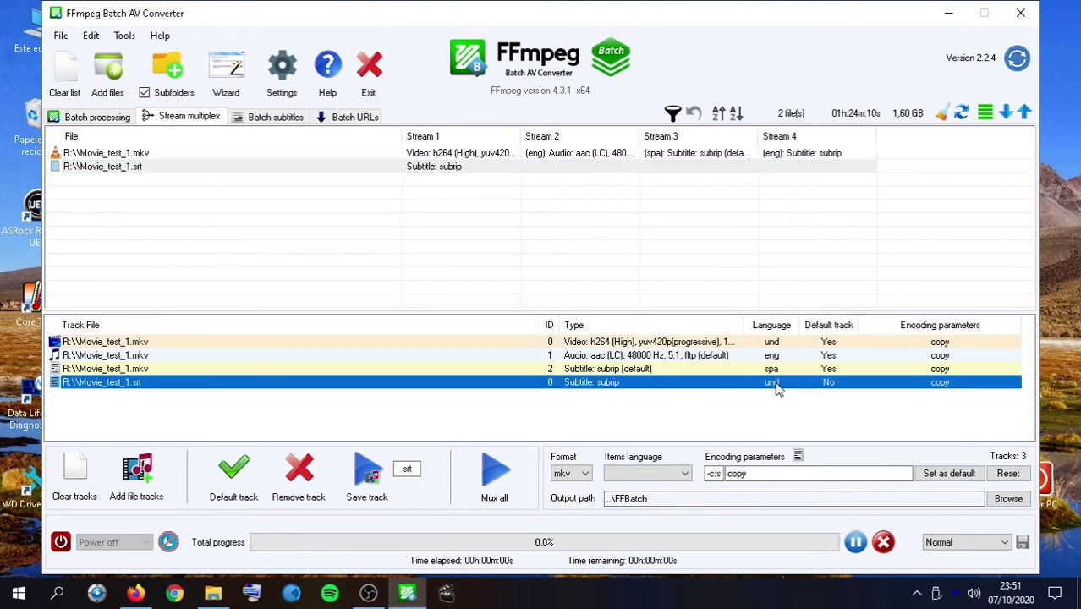
pyautogui.rightClick(777, 387)
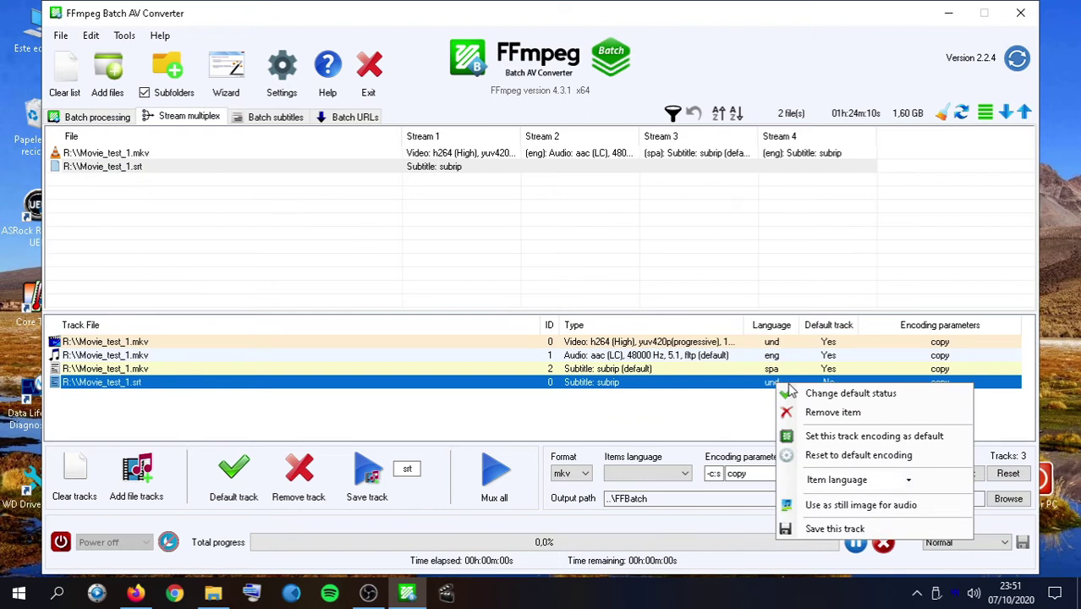
pyautogui.click(908, 478)
pyautogui.click(833, 120)
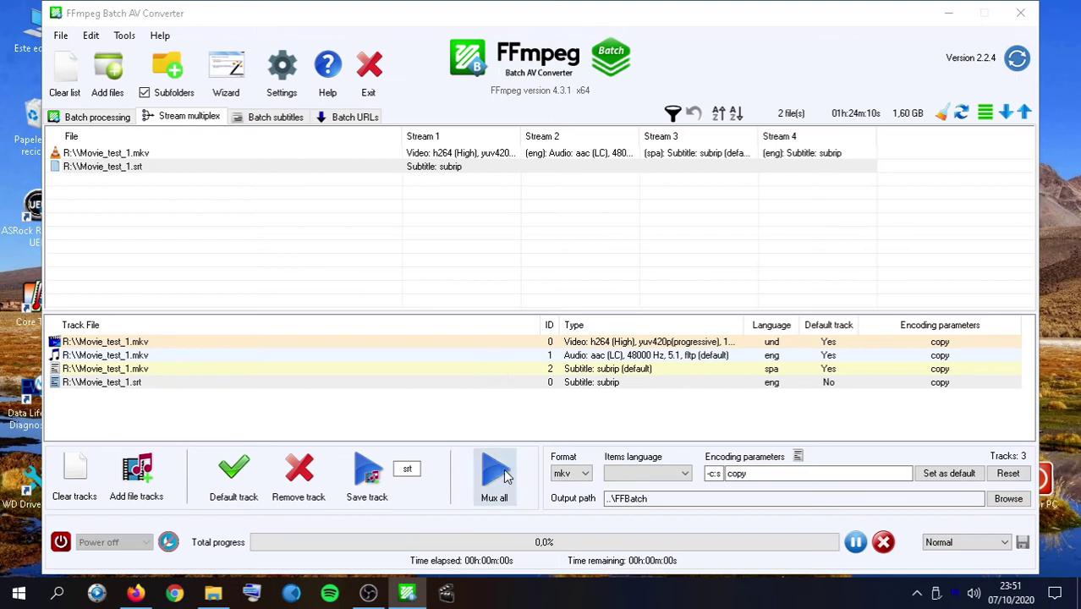
# - Keep mkv as the output format and select the audio track's encoding parameters
pyautogui.click(586, 474)
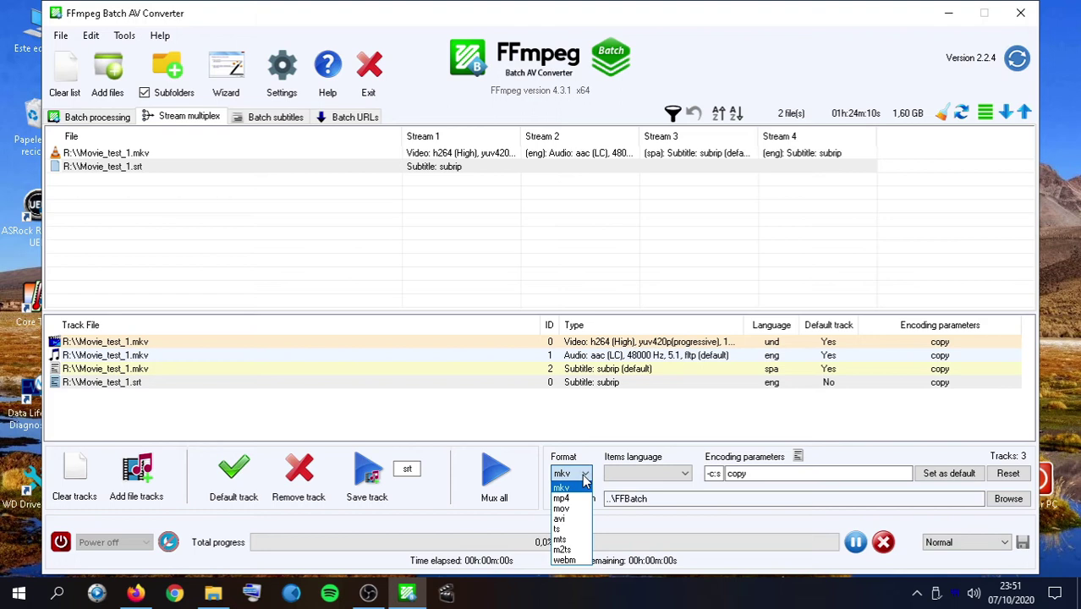
pyautogui.click(584, 478)
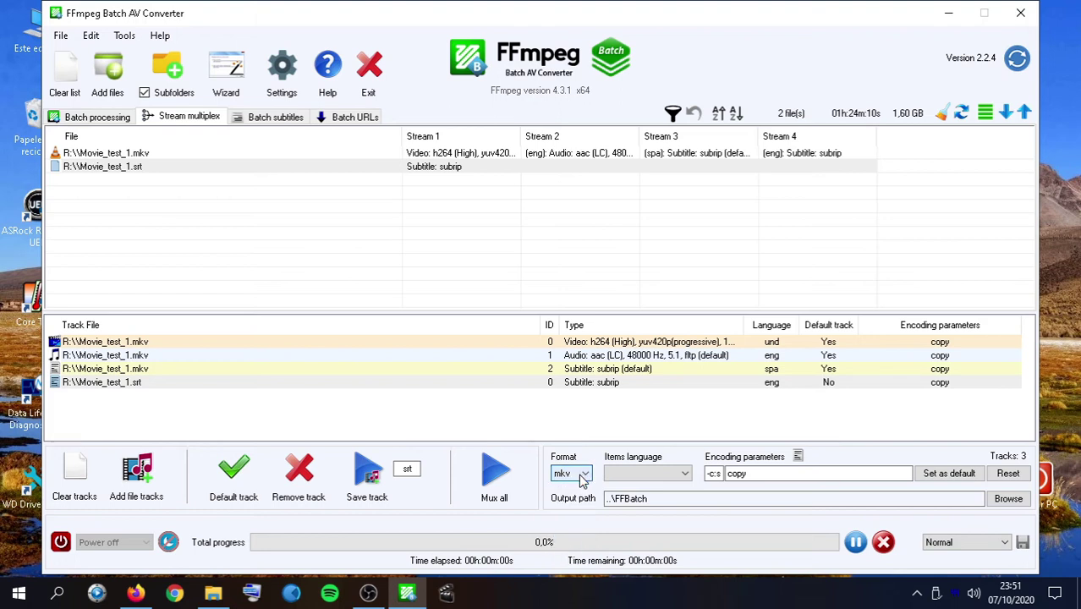
pyautogui.click(785, 477)
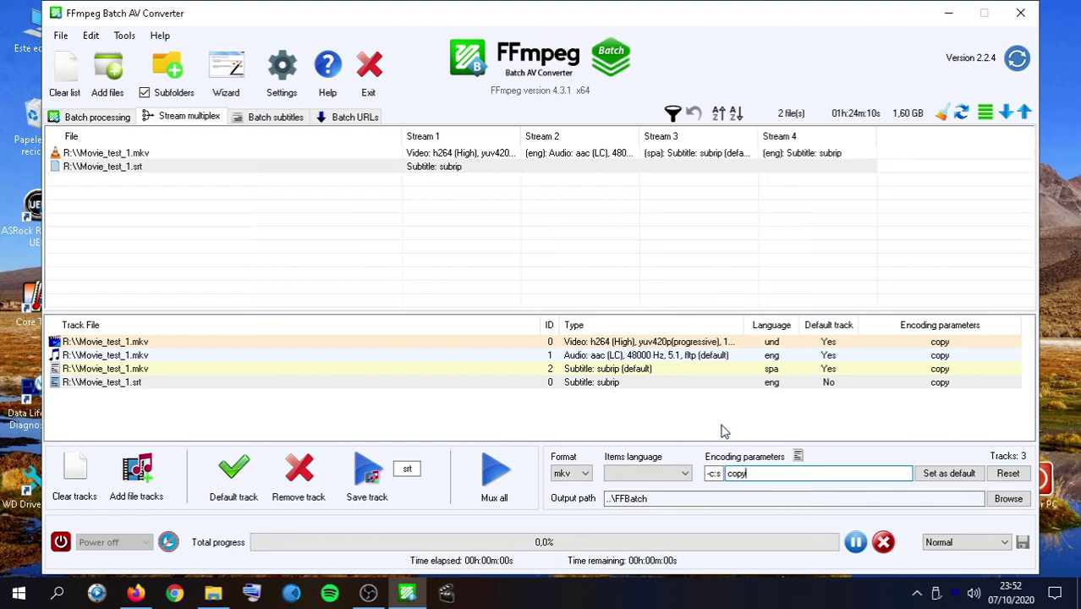
pyautogui.click(684, 360)
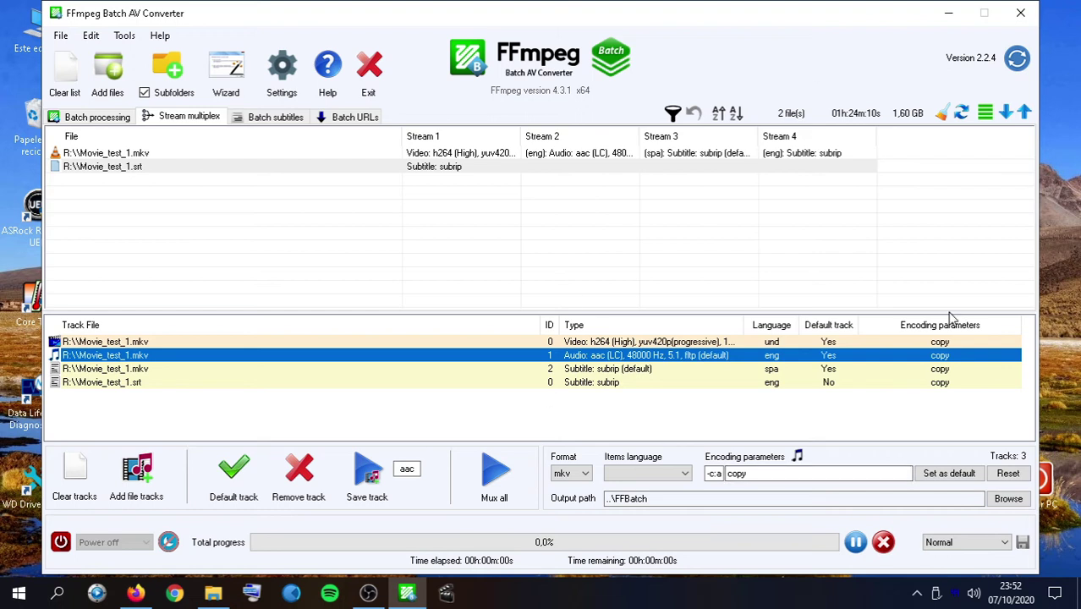
# - Change the audio track's encoding parameters from copy to ac3 -b:a 256K
pyautogui.moveTo(771, 472); pyautogui.dragTo(704, 474)
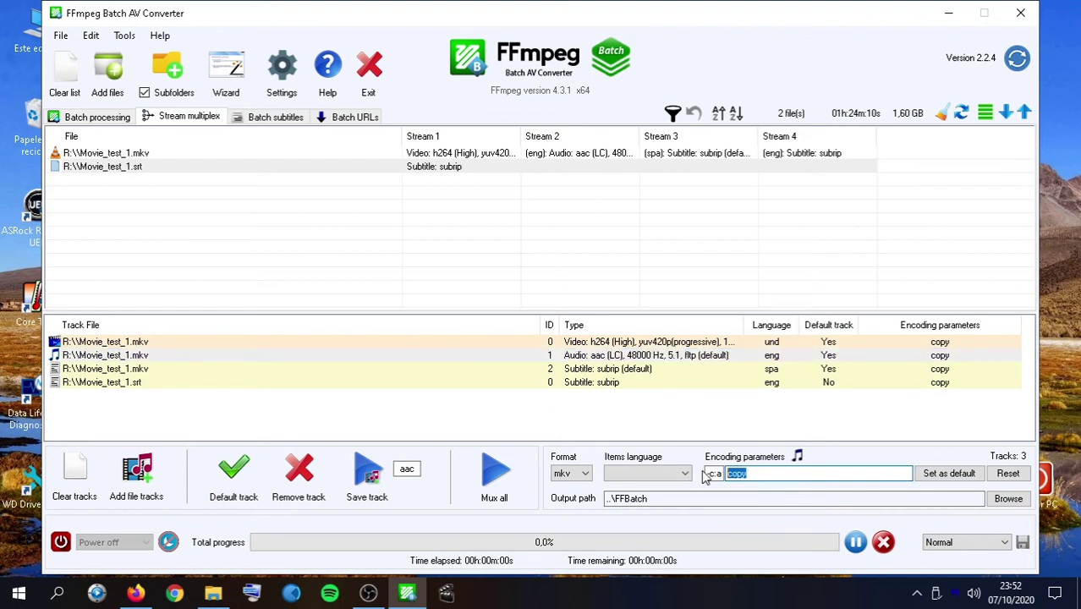
pyautogui.write('ac3 -')
pyautogui.write('b:a')
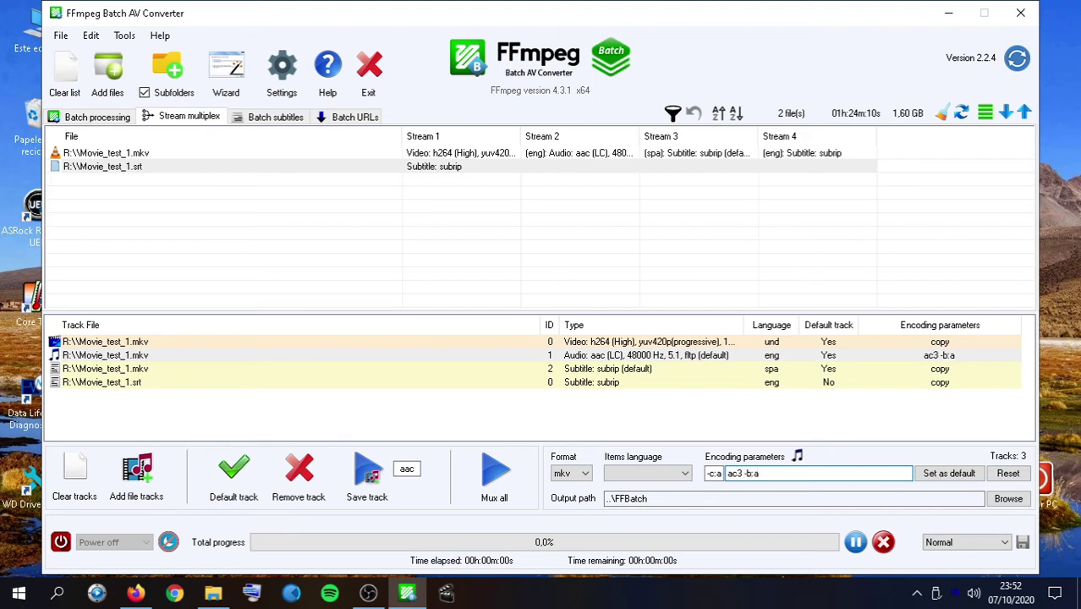
pyautogui.write(' 256K')
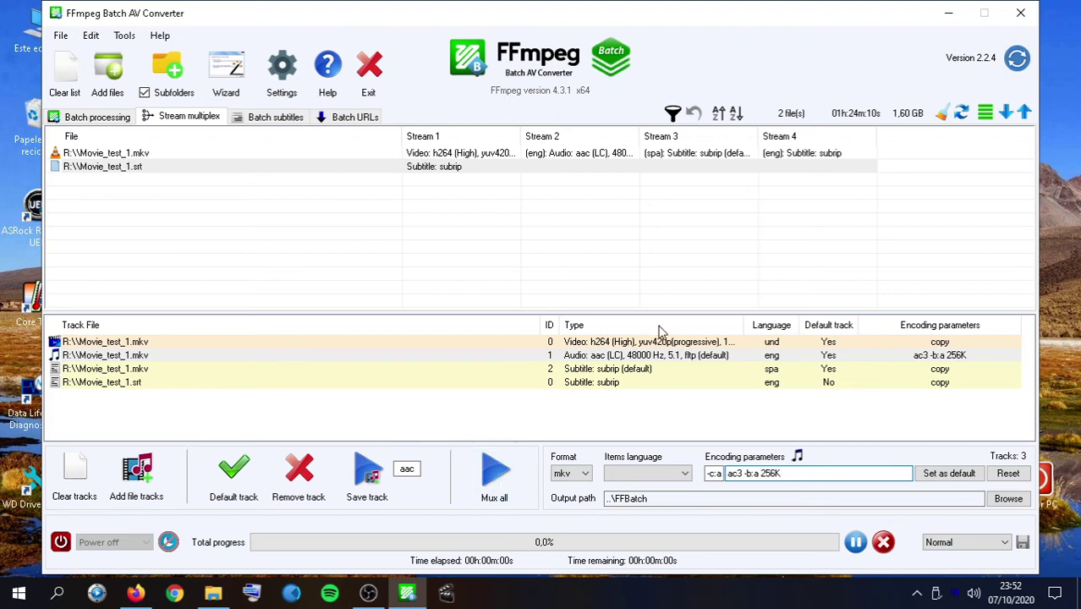
pyautogui.click(681, 361)
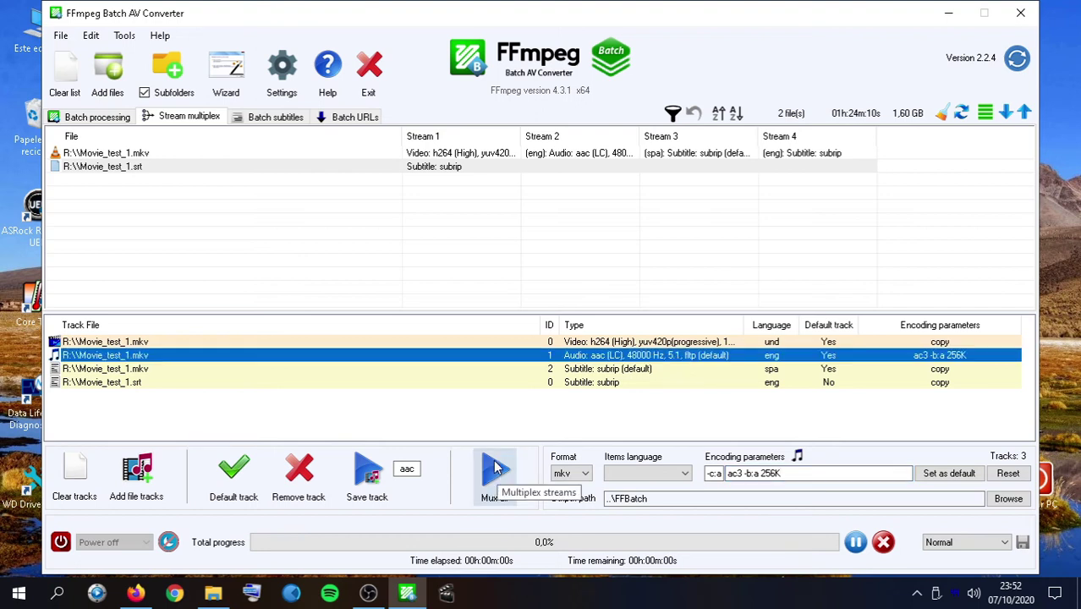
# - Keep the default FFBatch output folder and start muxing all tracks with Mux all
pyautogui.click(642, 499)
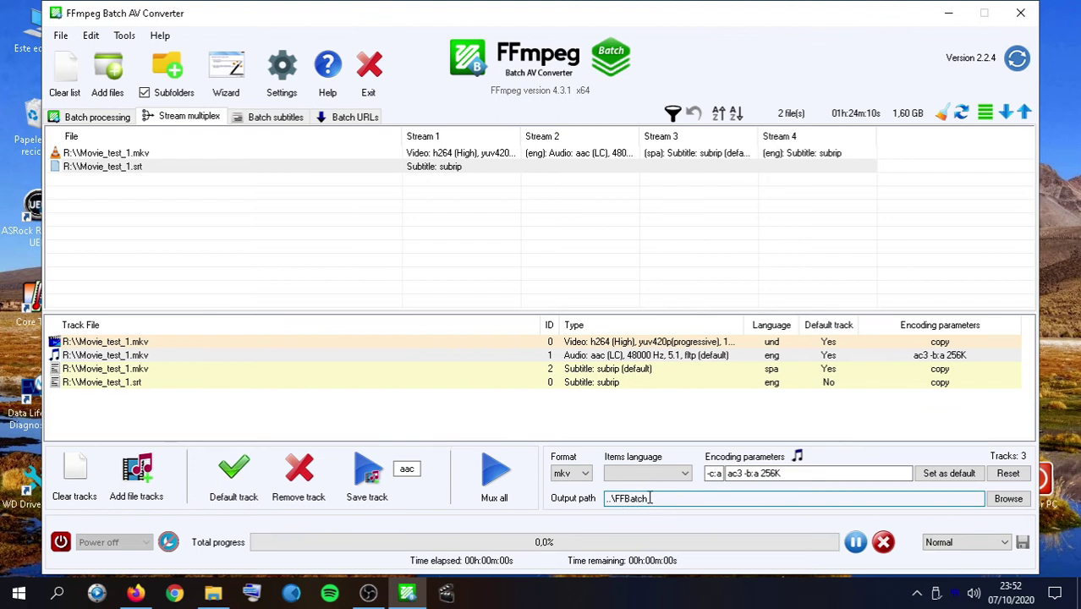
pyautogui.click(1008, 499)
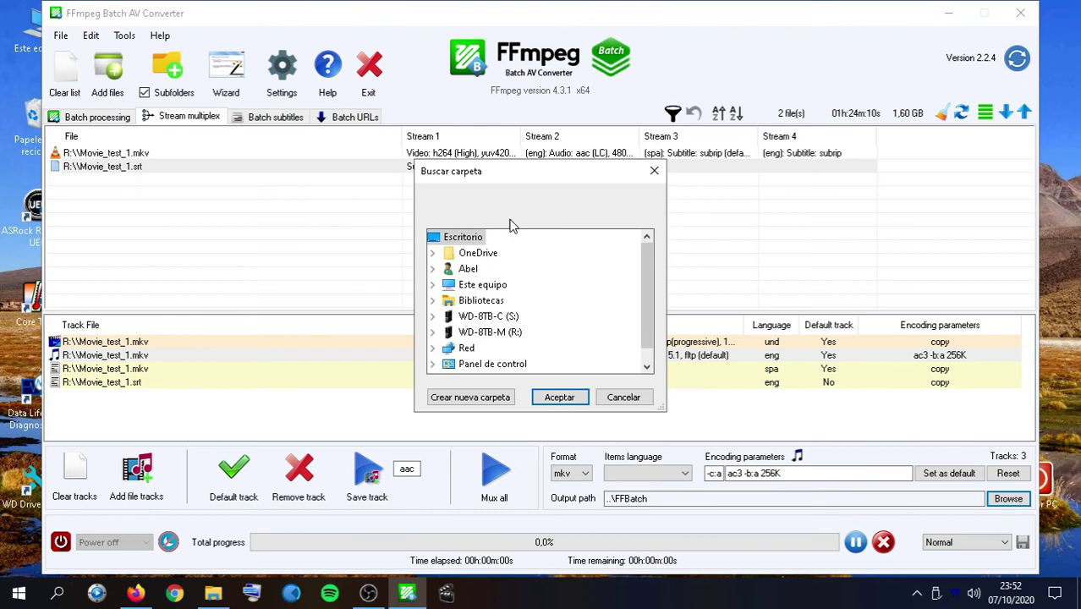
pyautogui.click(633, 400)
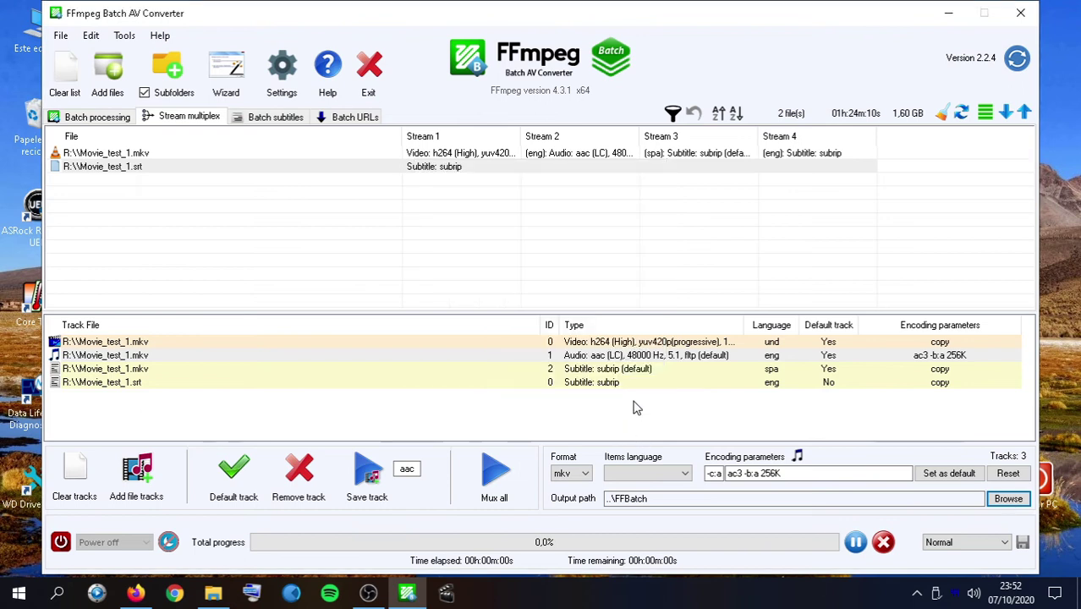
pyautogui.click(493, 479)
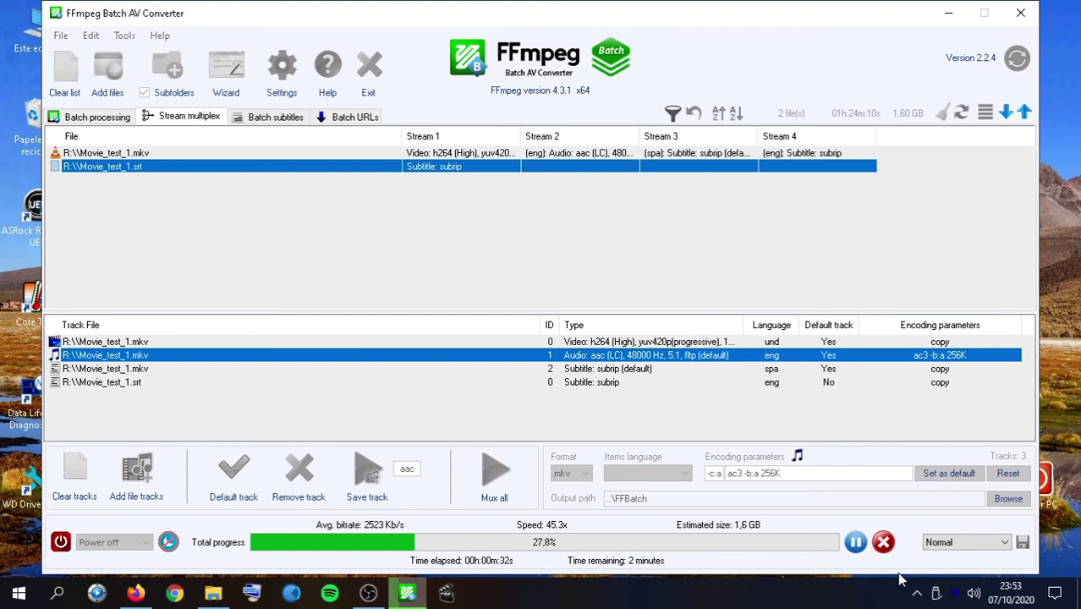
# - Dismiss the abort notice, reload the movie's tracks and delete all but the h264 video track
pyautogui.click(883, 542)
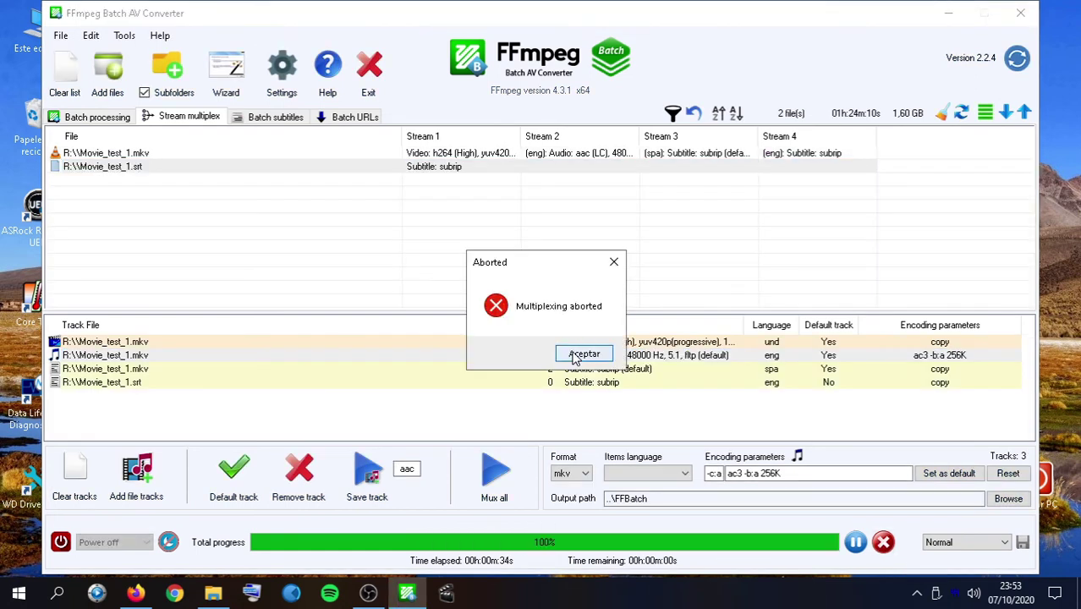
pyautogui.click(571, 358)
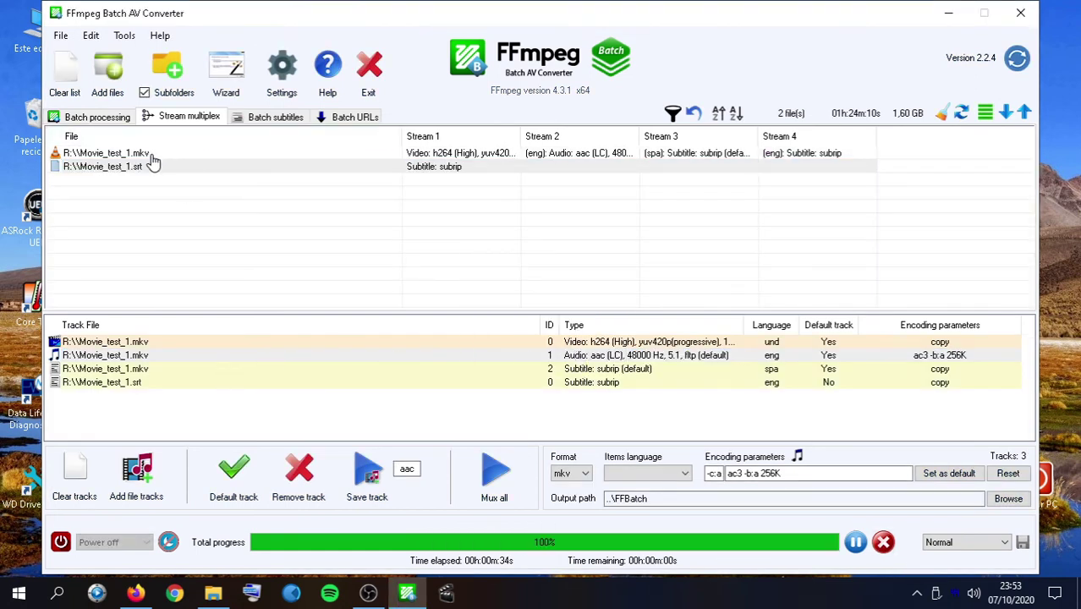
pyautogui.click(142, 343)
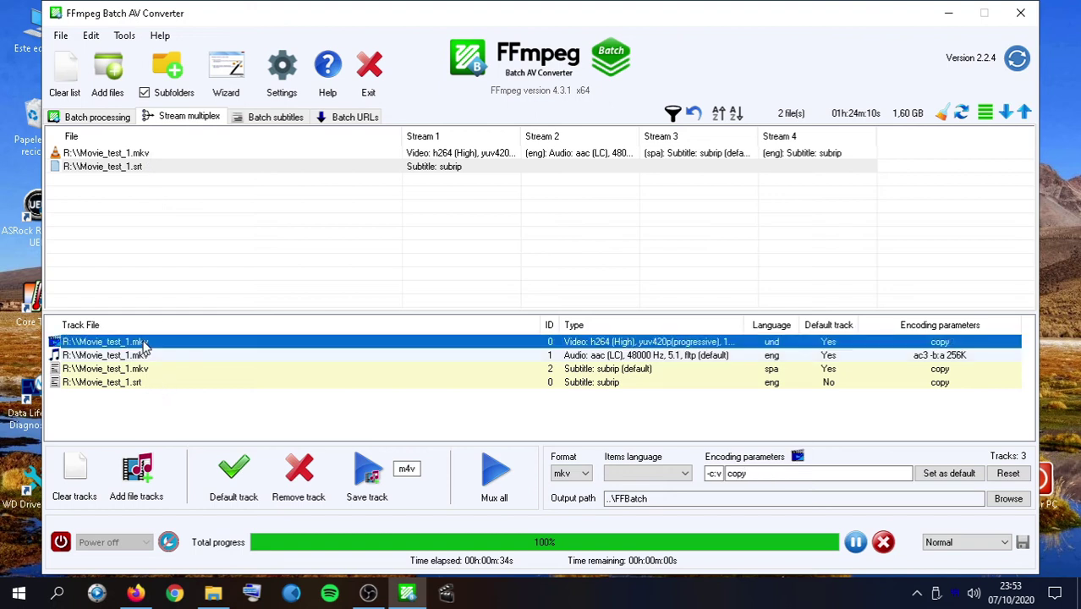
pyautogui.click(145, 154)
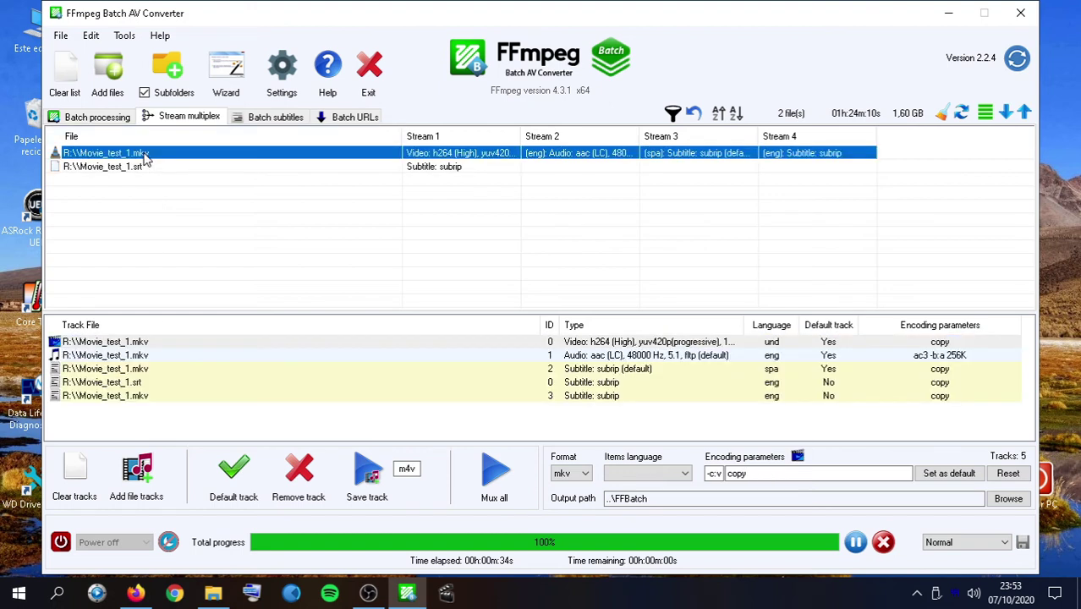
pyautogui.click(152, 347)
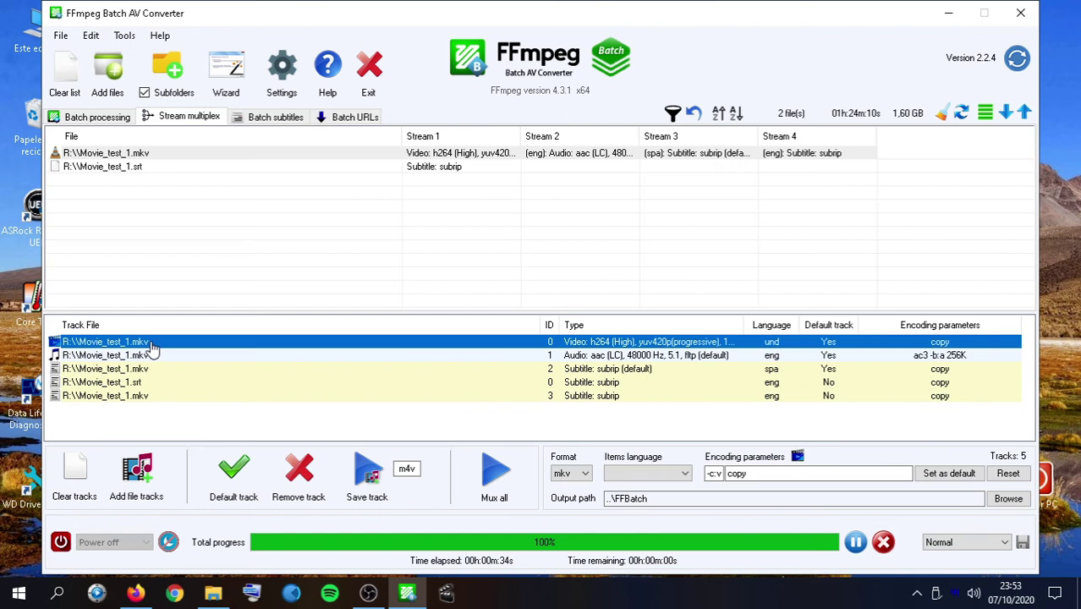
pyautogui.press('Delete')
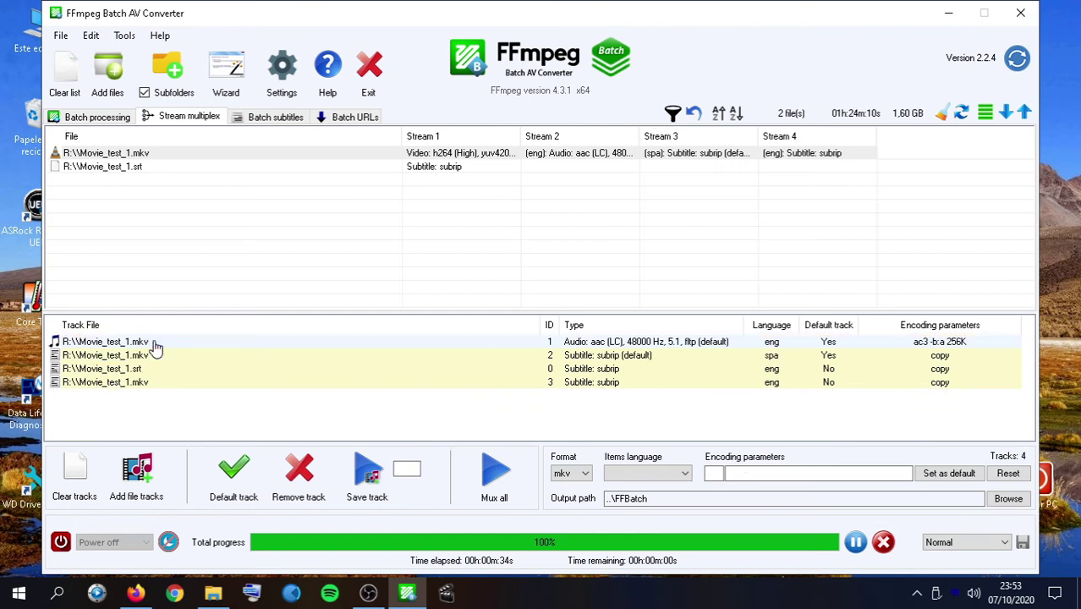
pyautogui.click(149, 155)
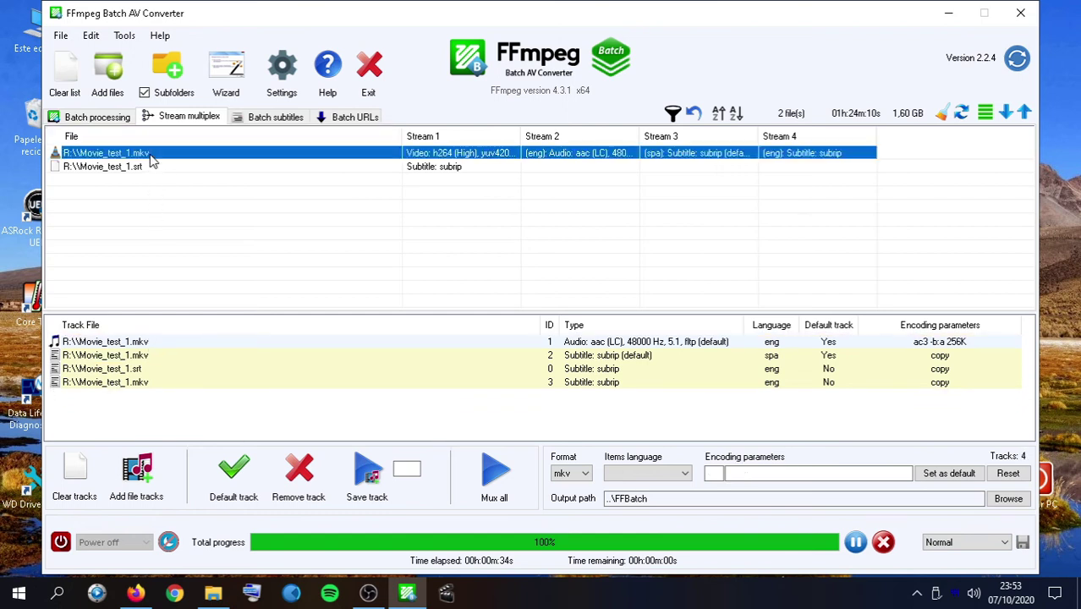
pyautogui.click(153, 160)
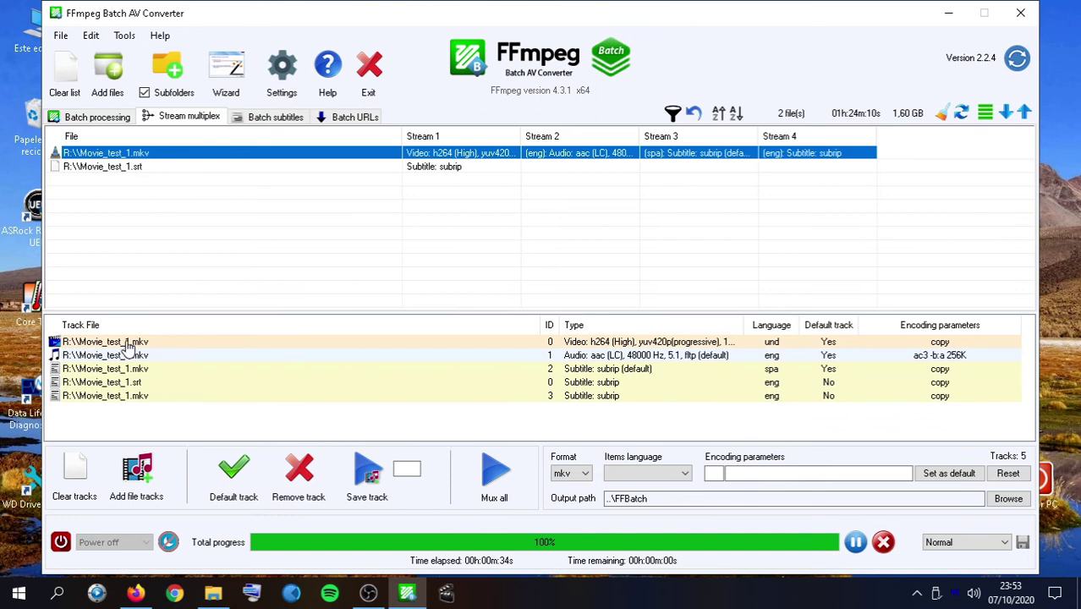
pyautogui.click(194, 358)
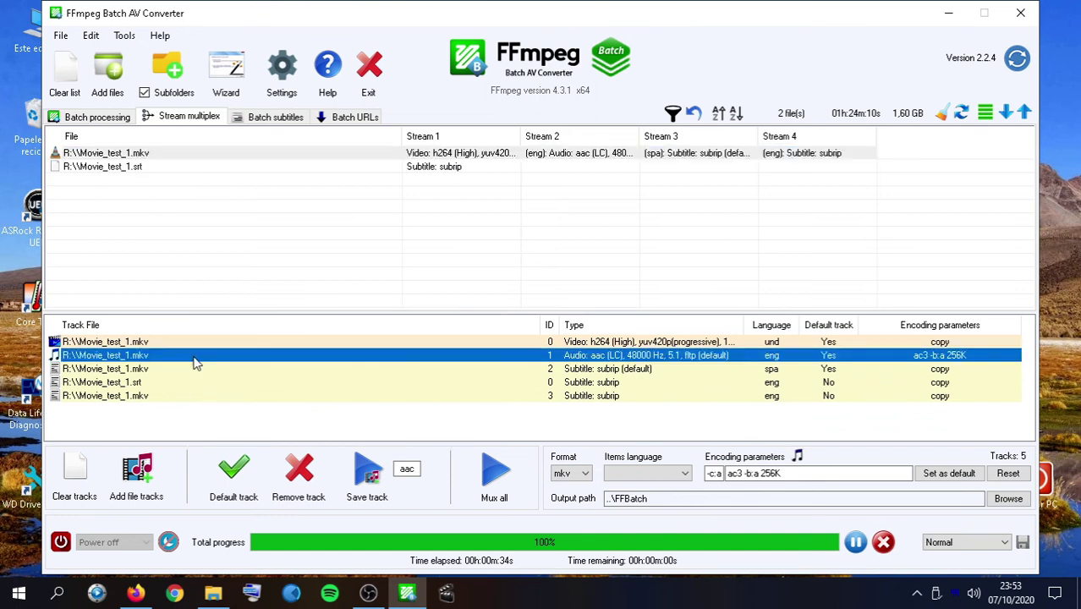
pyautogui.hotkey('shift', 'End')
pyautogui.press('Delete')
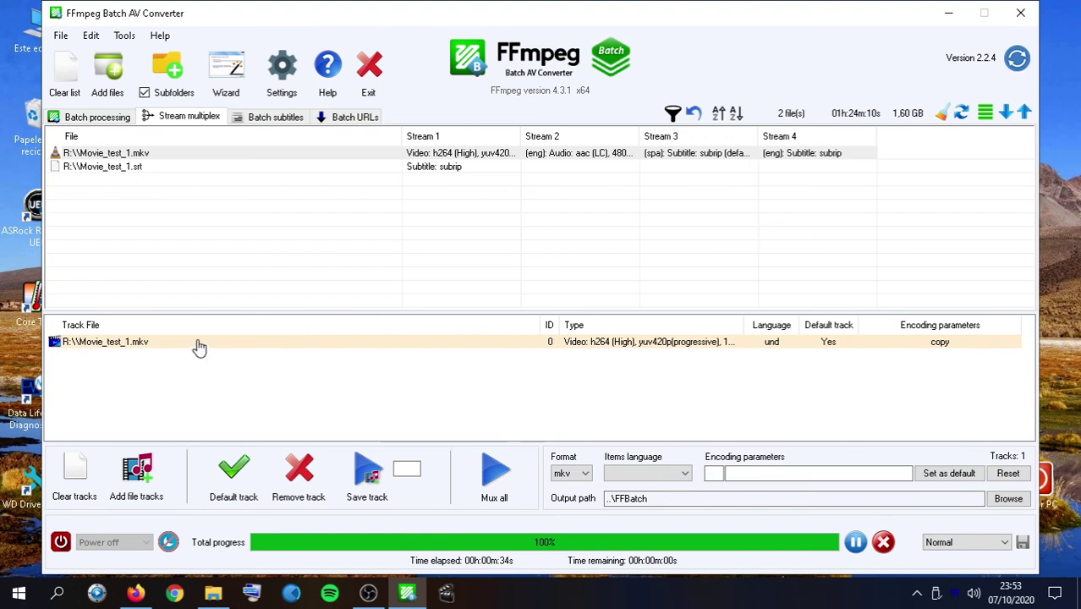
# - Reload the four tracks and save the English audio track alone as an aac file
pyautogui.click(199, 343)
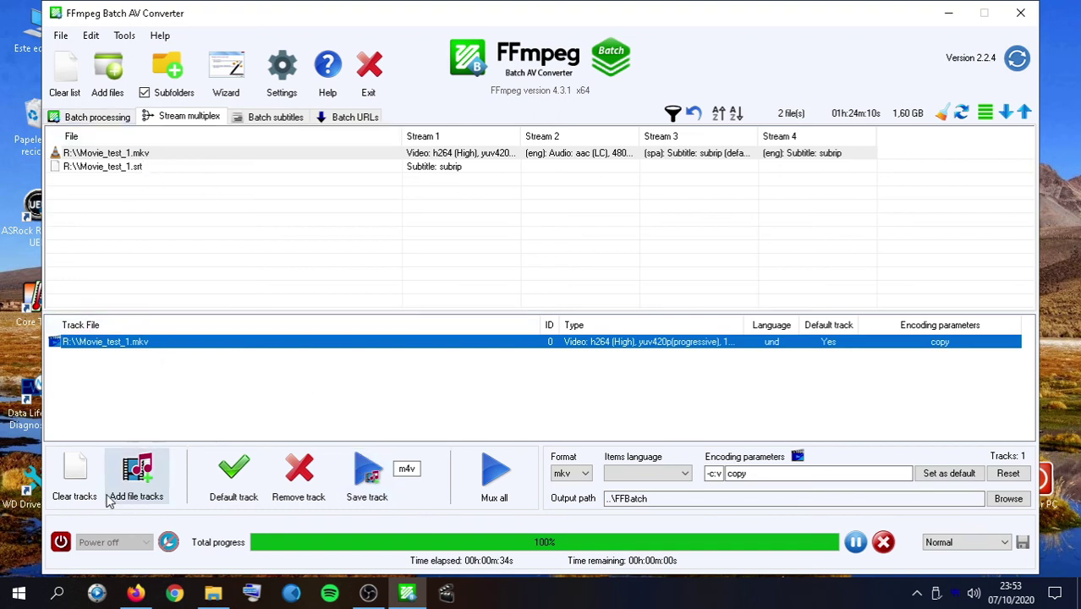
pyautogui.click(74, 476)
pyautogui.click(152, 155)
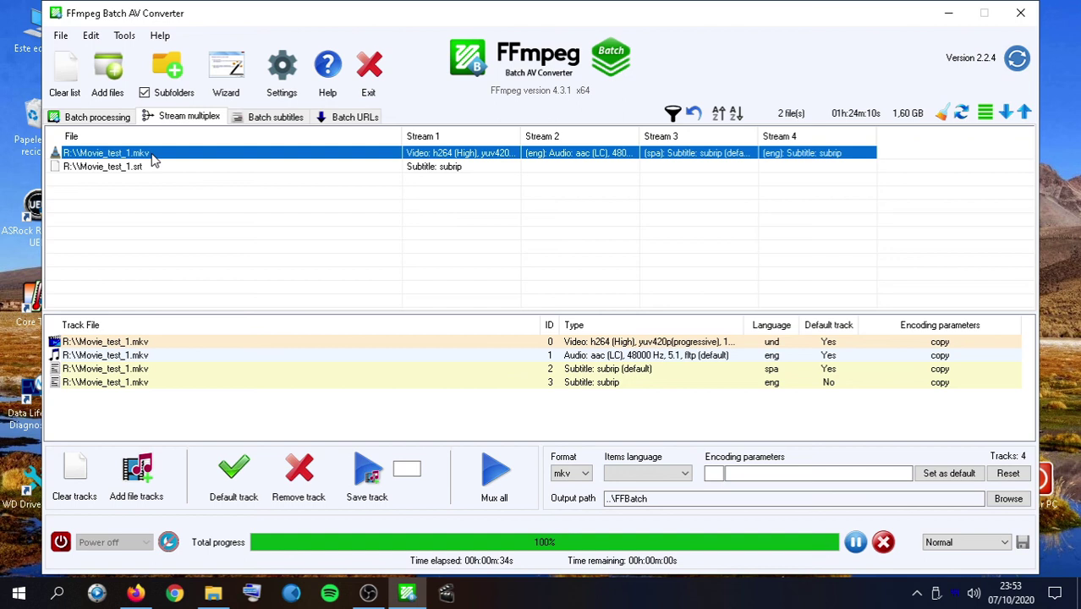
pyautogui.click(140, 358)
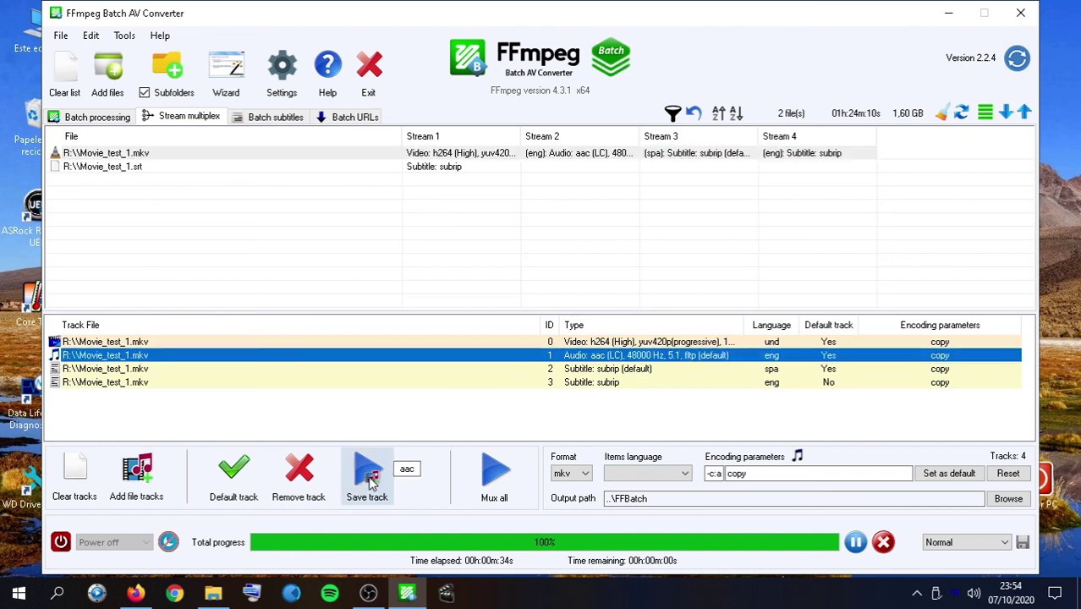
pyautogui.click(409, 469)
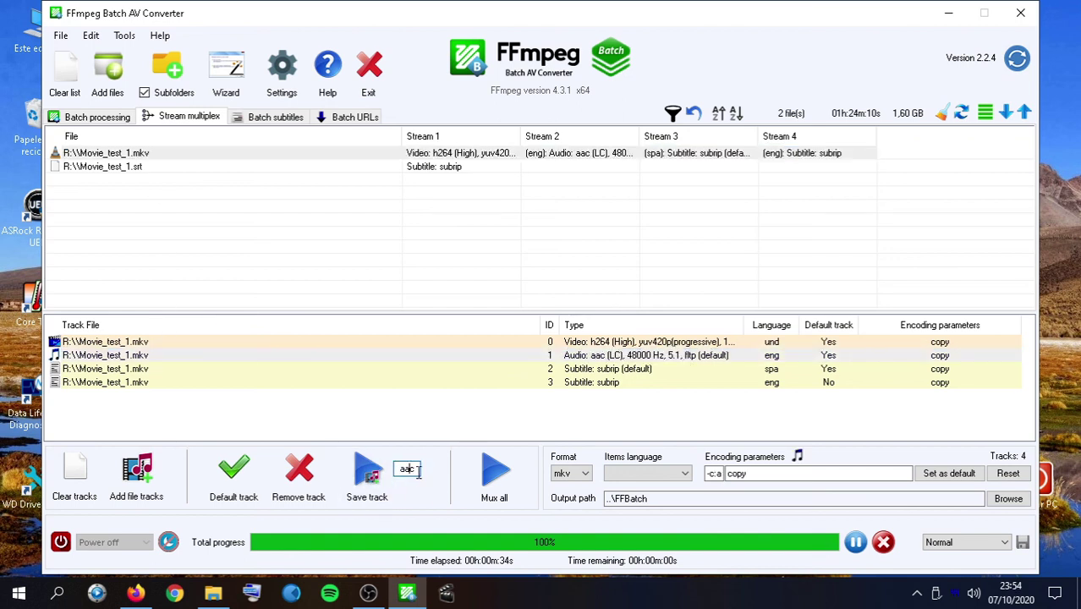
pyautogui.click(373, 479)
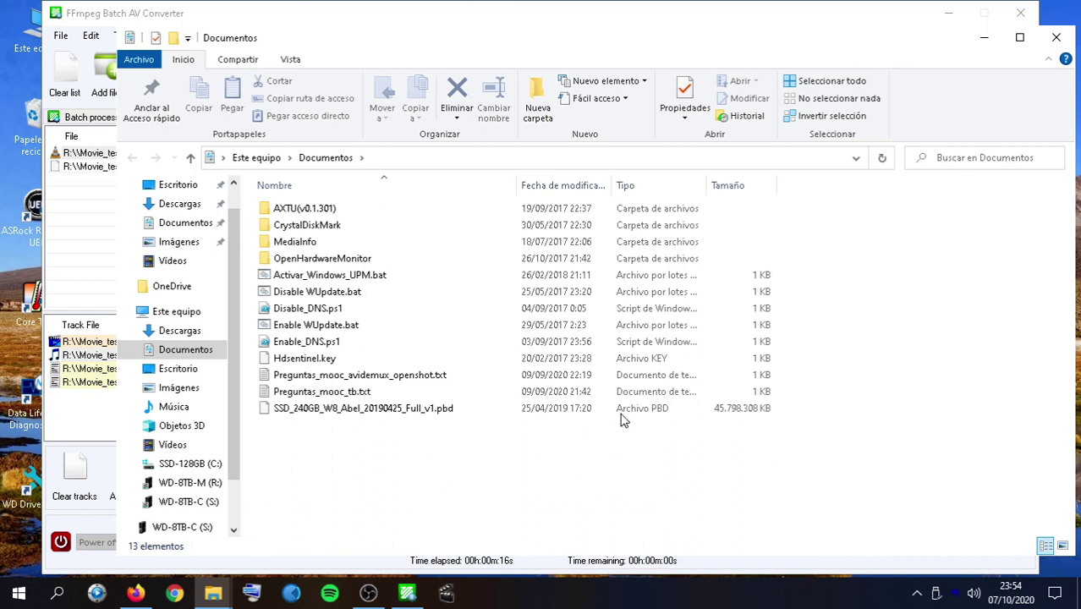
# - Close the Documentos File Explorer window
pyautogui.click(1057, 37)
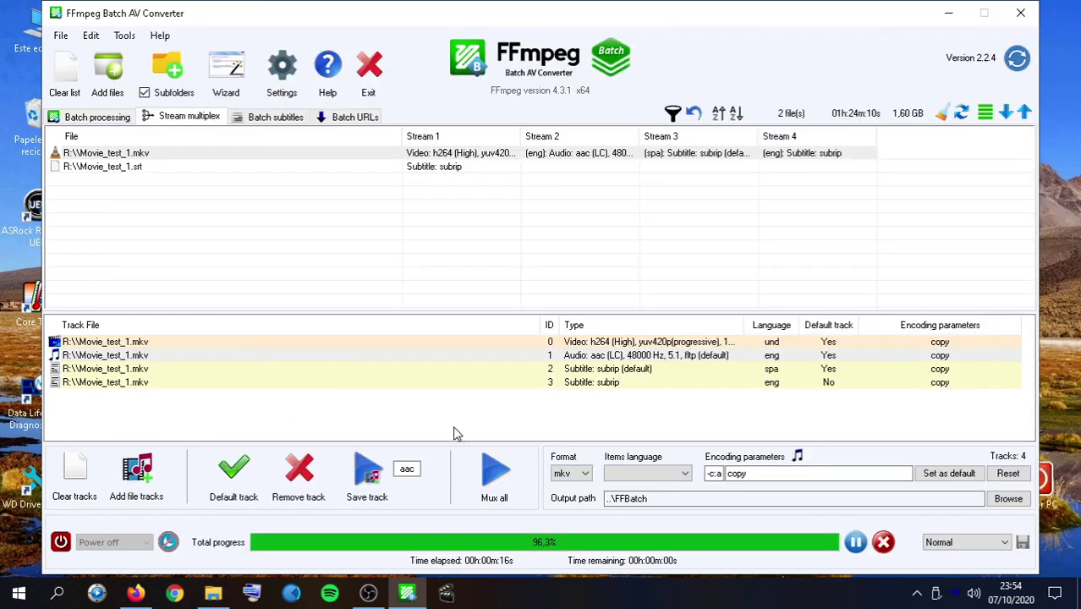